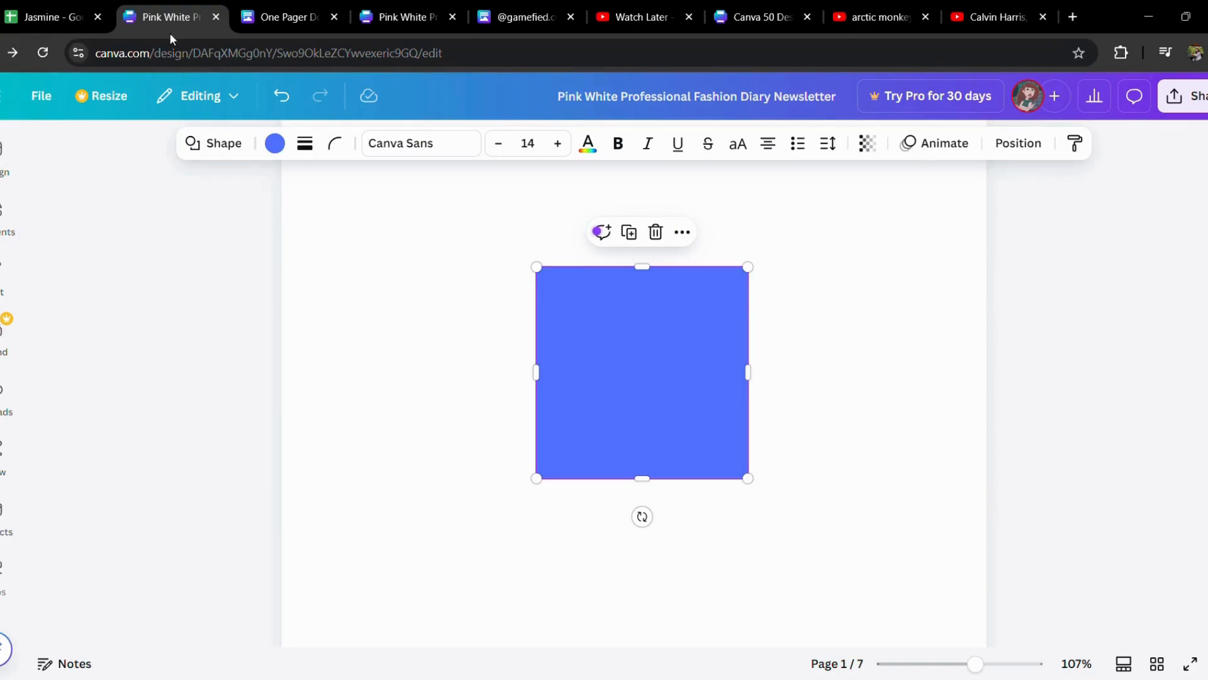
# Insert the gold rectangular border graphic from the "Border rectangle" element results onto page 1.
pyautogui.click(512, 272)
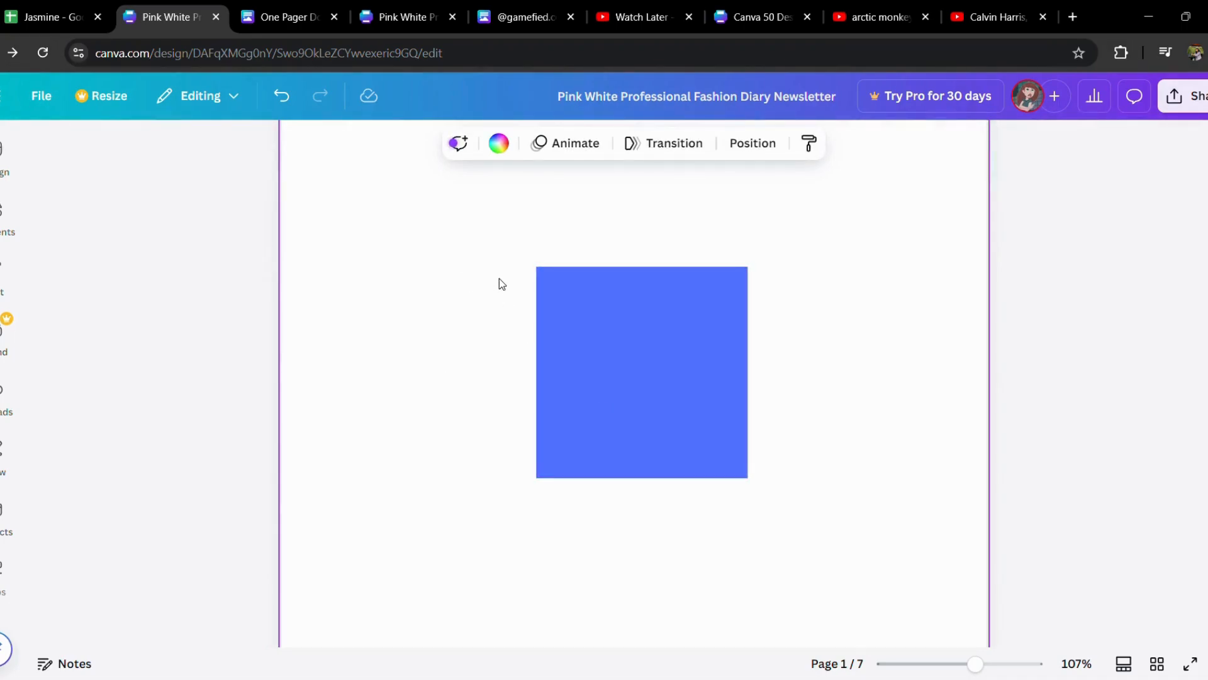
pyautogui.click(3, 214)
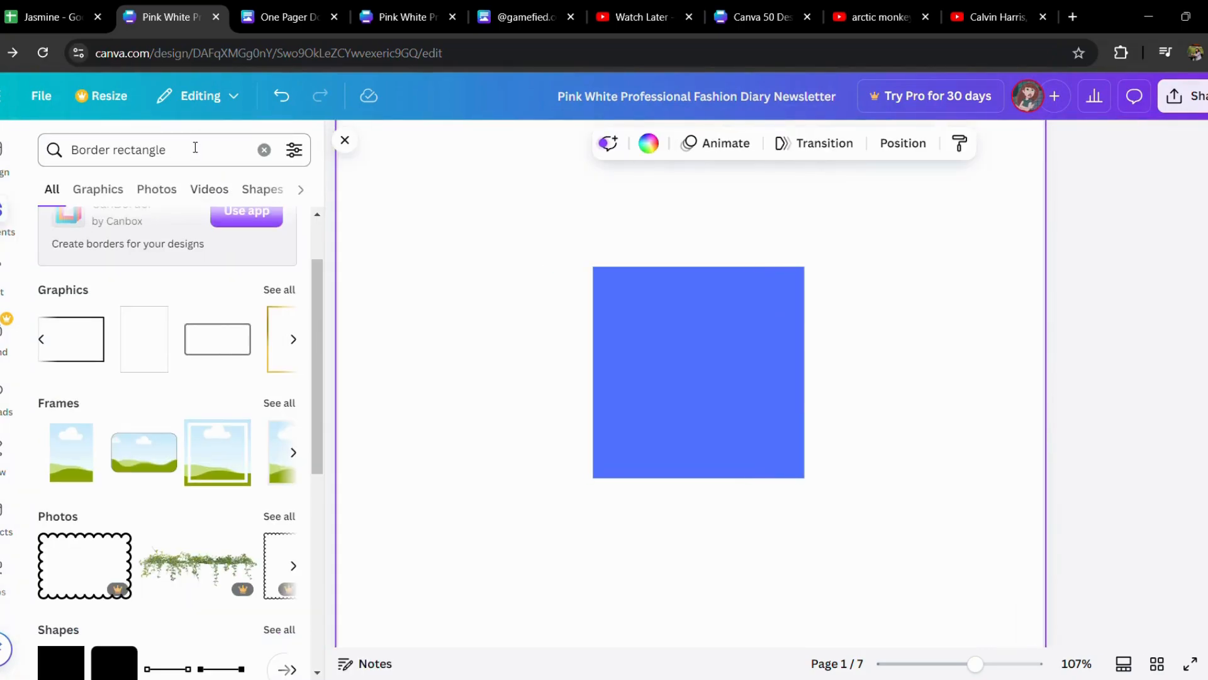
pyautogui.click(276, 353)
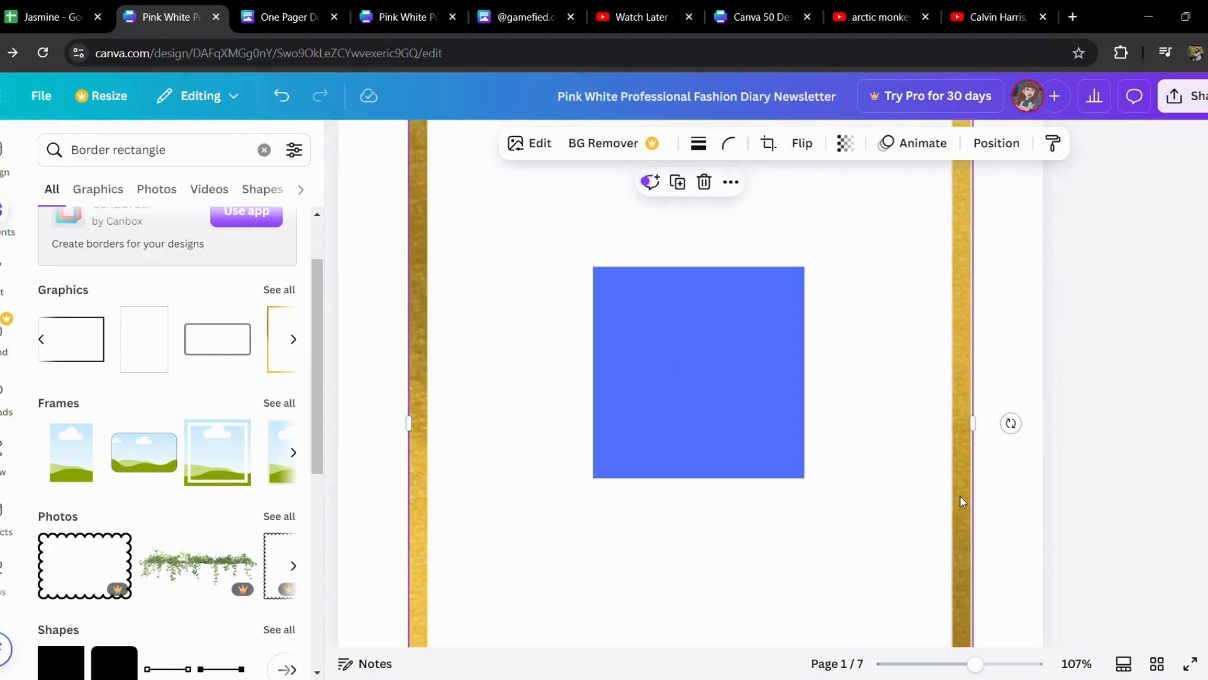
# Resize and position the gold border so its outer edges match the blue square on all four sides.
pyautogui.moveTo(976, 664); pyautogui.dragTo(954, 664)
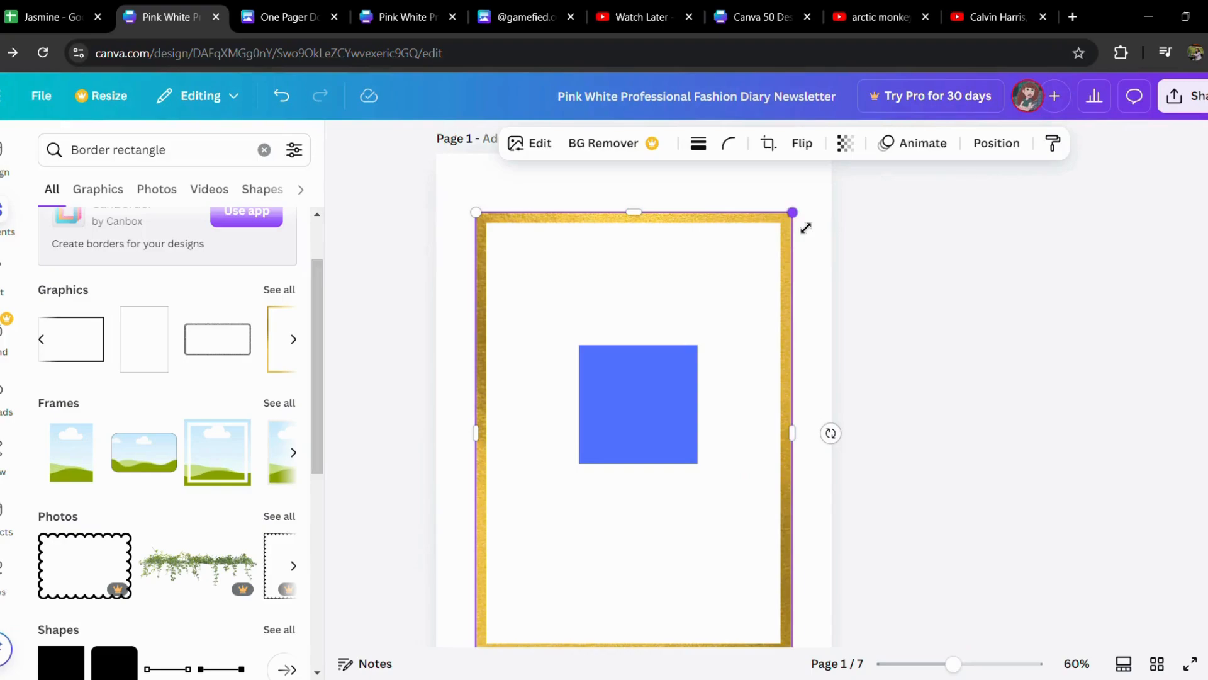
pyautogui.moveTo(805, 228); pyautogui.dragTo(777, 311)
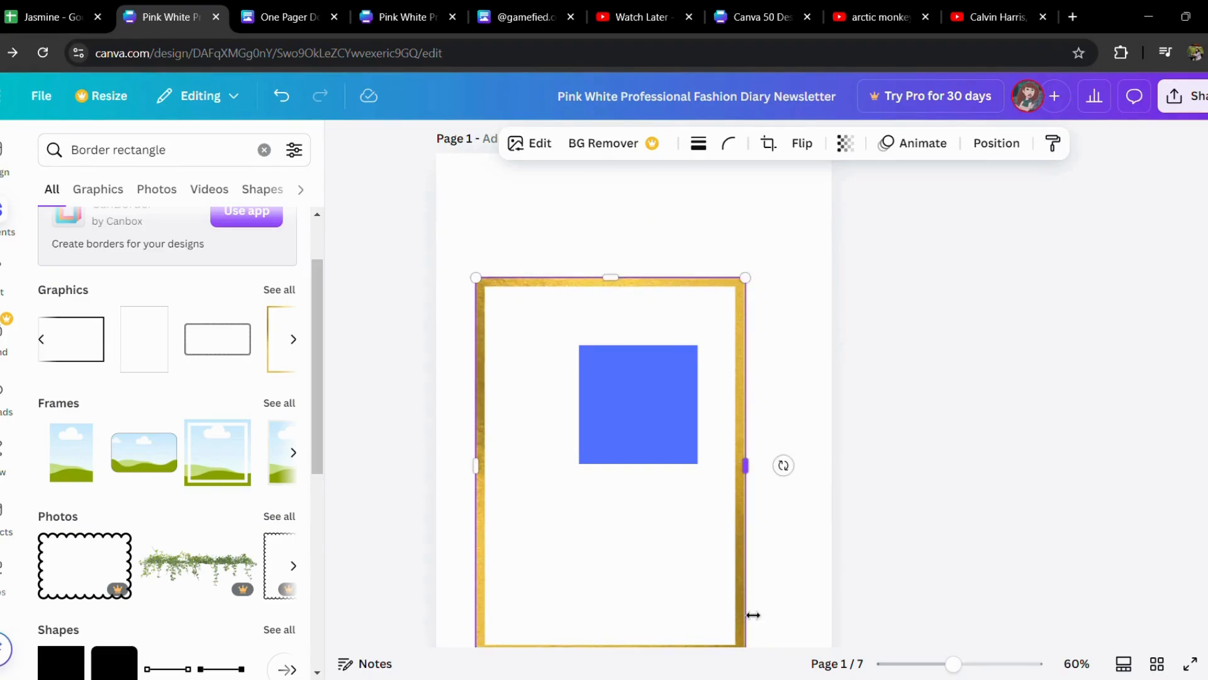
pyautogui.moveTo(754, 615); pyautogui.dragTo(760, 602)
pyautogui.moveTo(688, 302); pyautogui.dragTo(705, 237)
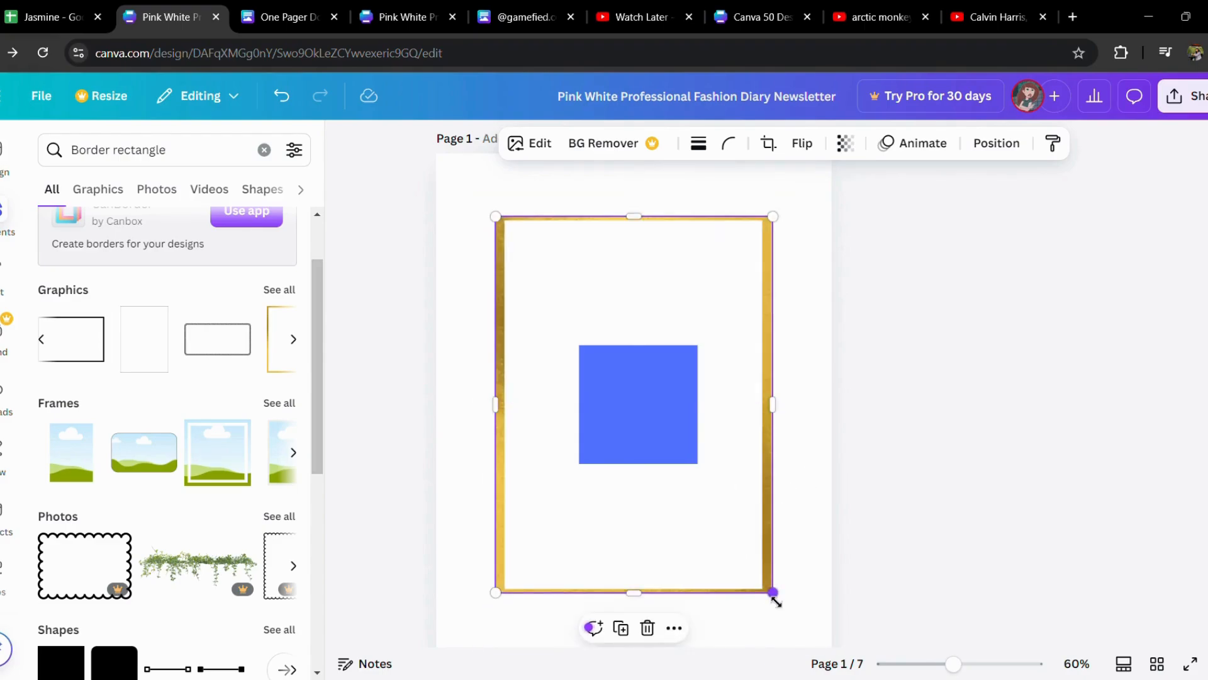
pyautogui.moveTo(773, 592); pyautogui.dragTo(626, 395)
pyautogui.moveTo(557, 353); pyautogui.dragTo(632, 445)
pyautogui.moveTo(709, 521); pyautogui.dragTo(674, 477)
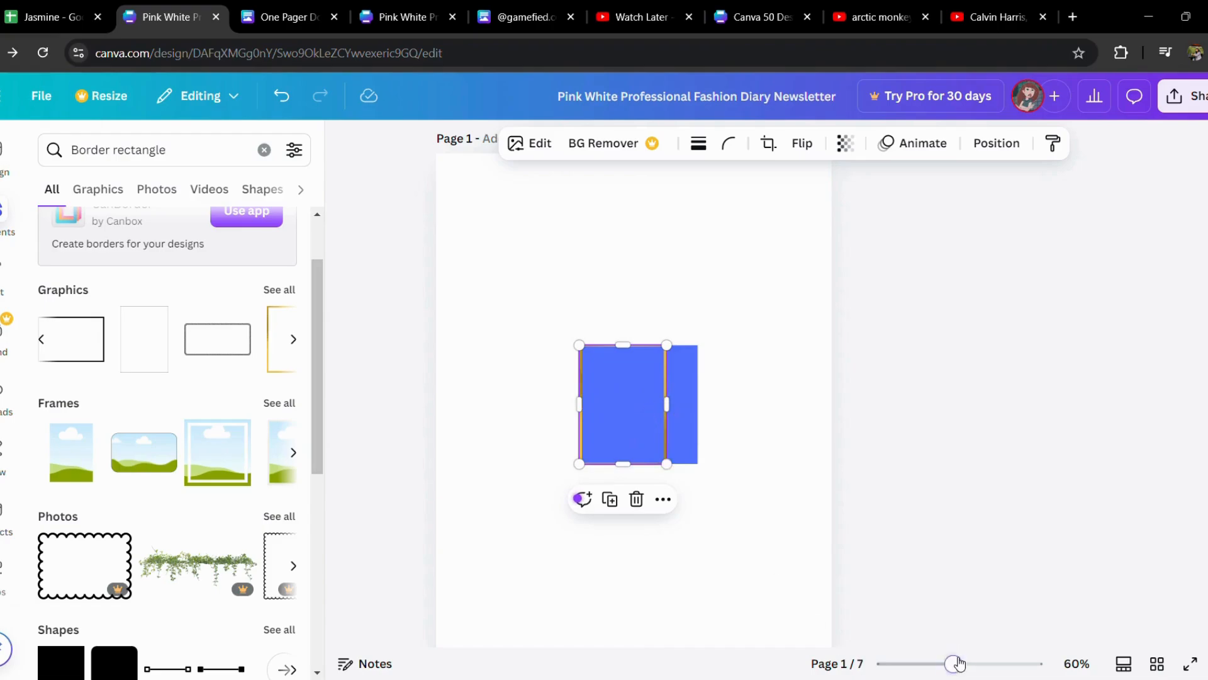
pyautogui.moveTo(960, 660); pyautogui.dragTo(989, 662)
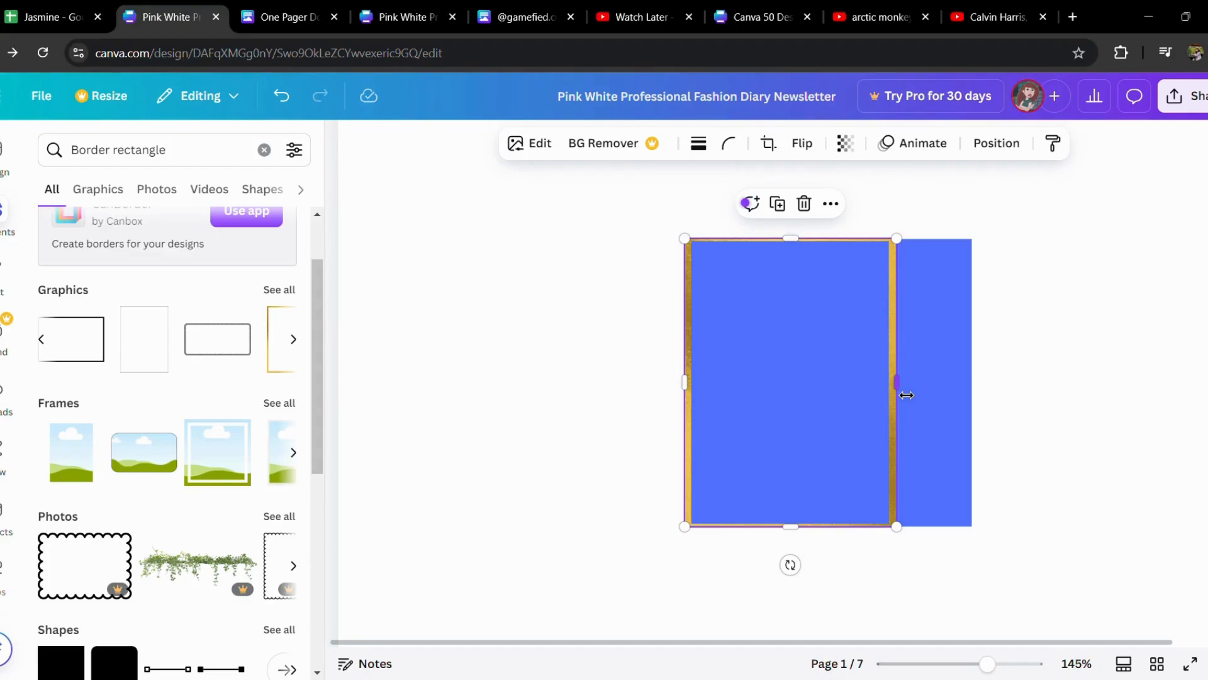
pyautogui.moveTo(906, 395); pyautogui.dragTo(977, 390)
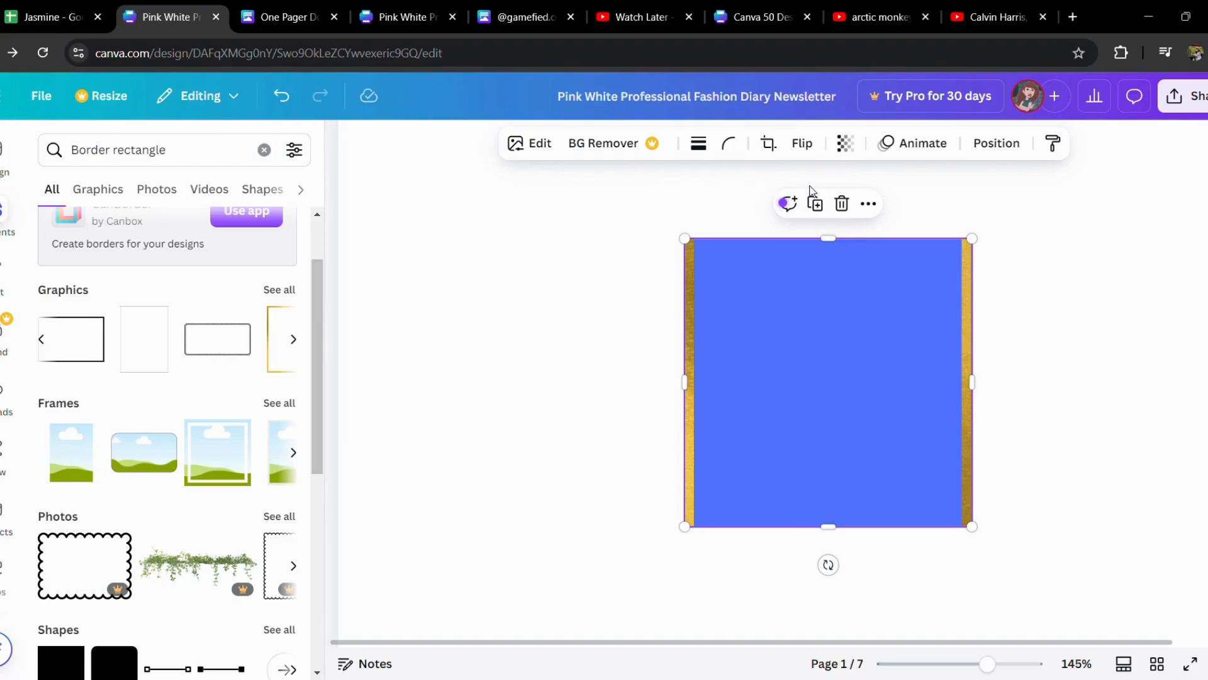
# Adjust the gold border image within its freeform crop so its upper and lower bars fit inside the blue square's outline.
pyautogui.click(540, 146)
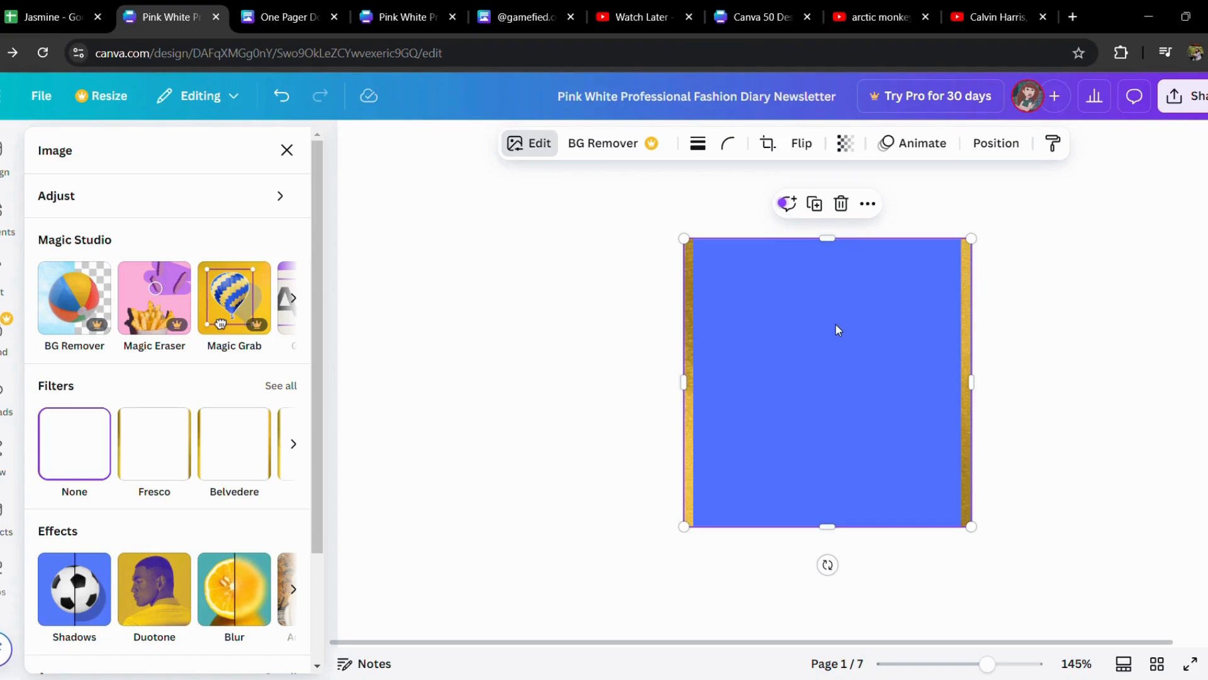
pyautogui.click(768, 144)
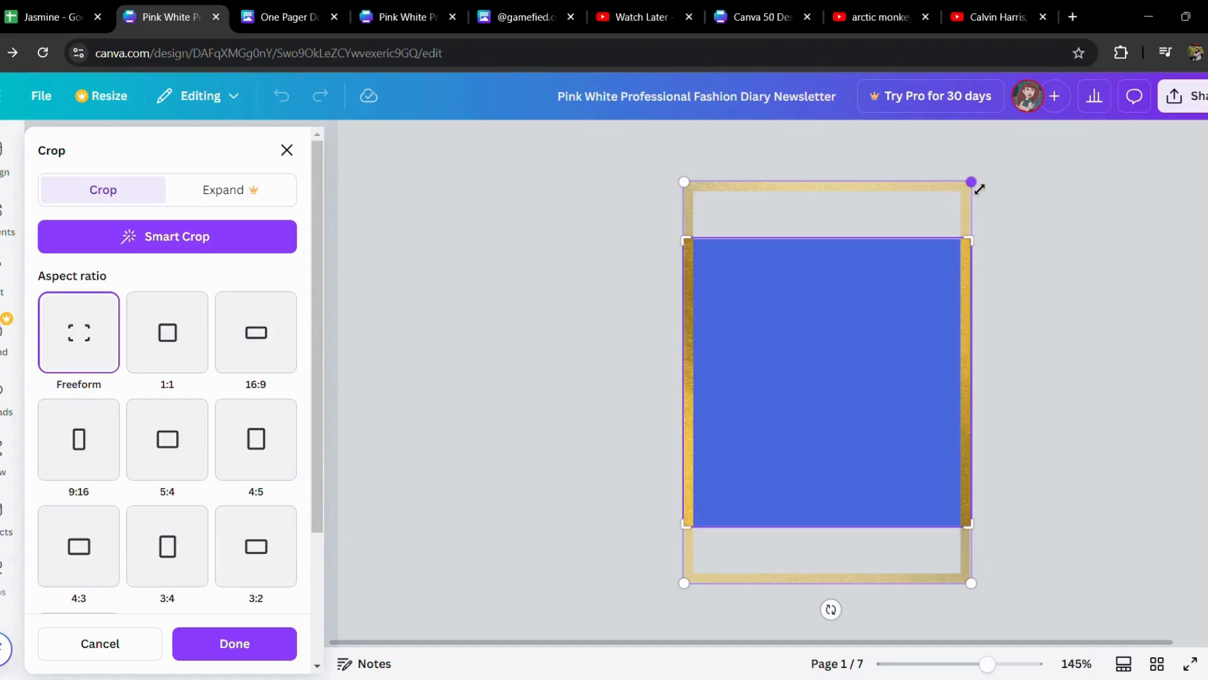
pyautogui.moveTo(980, 189); pyautogui.dragTo(967, 217)
pyautogui.moveTo(984, 192); pyautogui.dragTo(973, 252)
pyautogui.moveTo(985, 195); pyautogui.dragTo(977, 273)
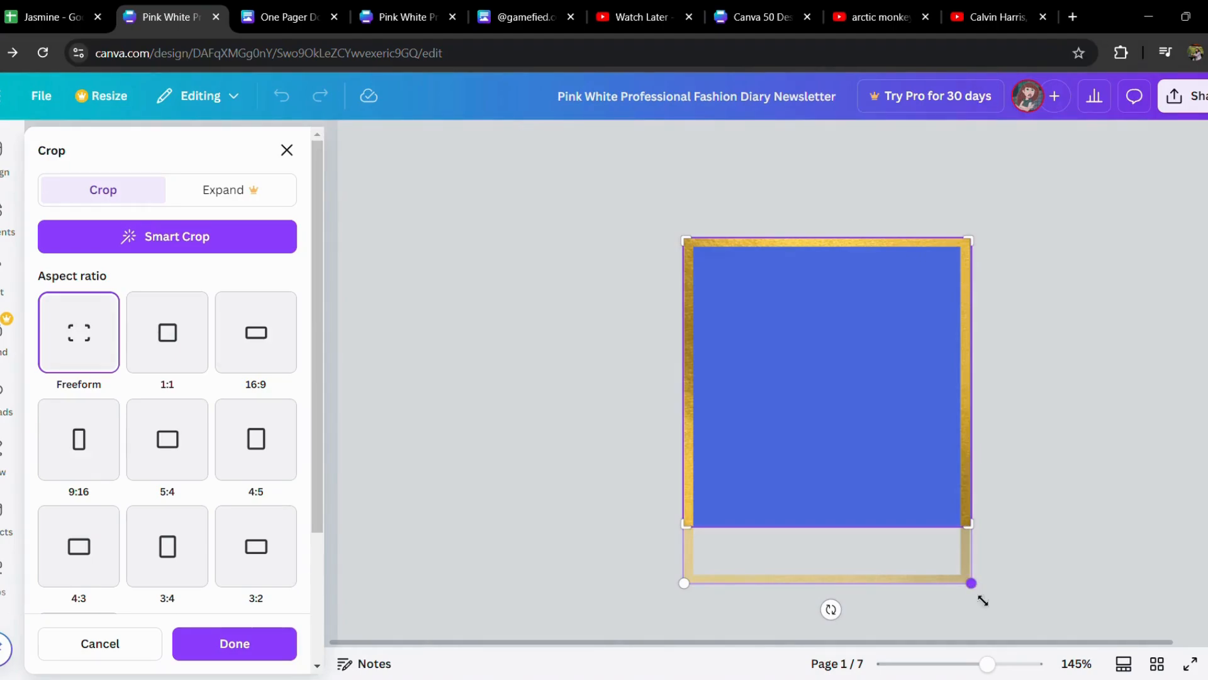
pyautogui.moveTo(980, 594); pyautogui.dragTo(965, 527)
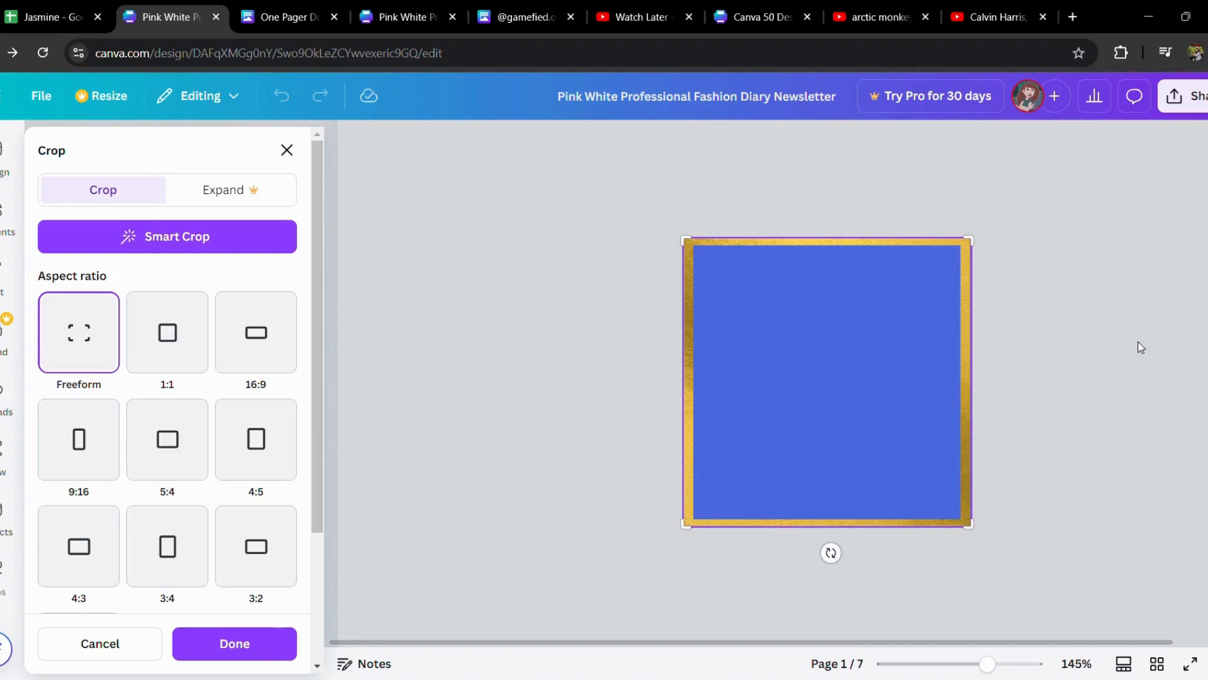
pyautogui.click(287, 150)
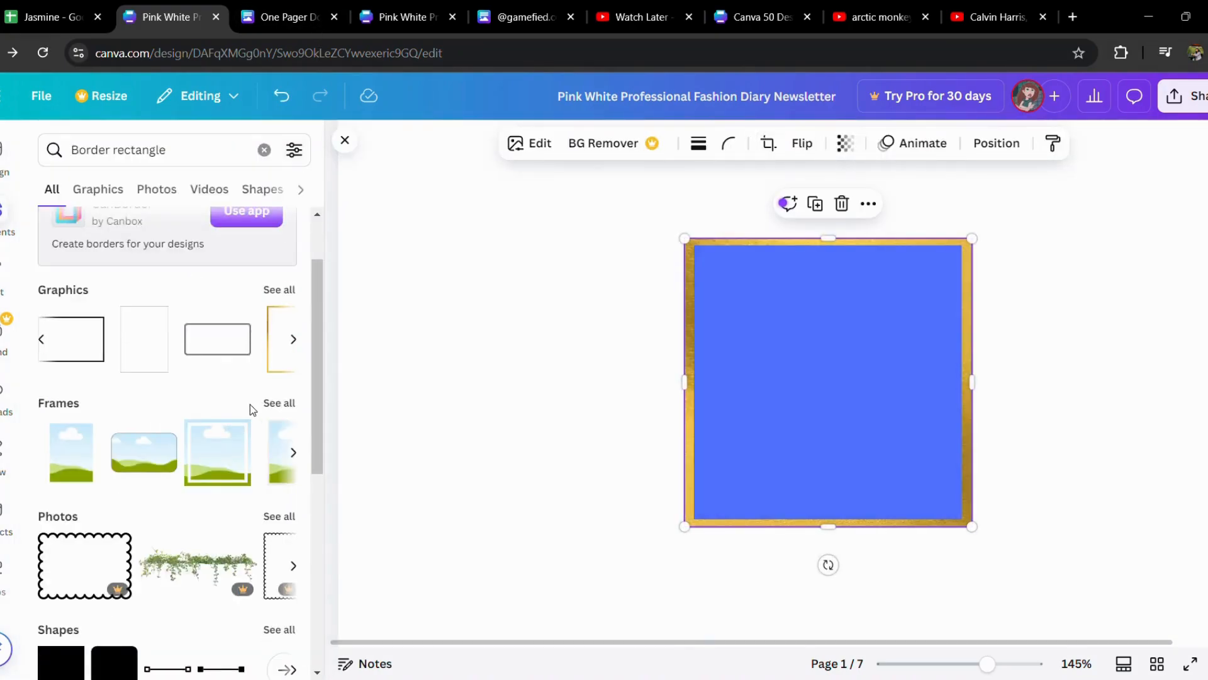
# Shorten the elements search term to "Border" and run the search.
pyautogui.scroll(-7, 250, 404)
pyautogui.scroll(5, 251, 404)
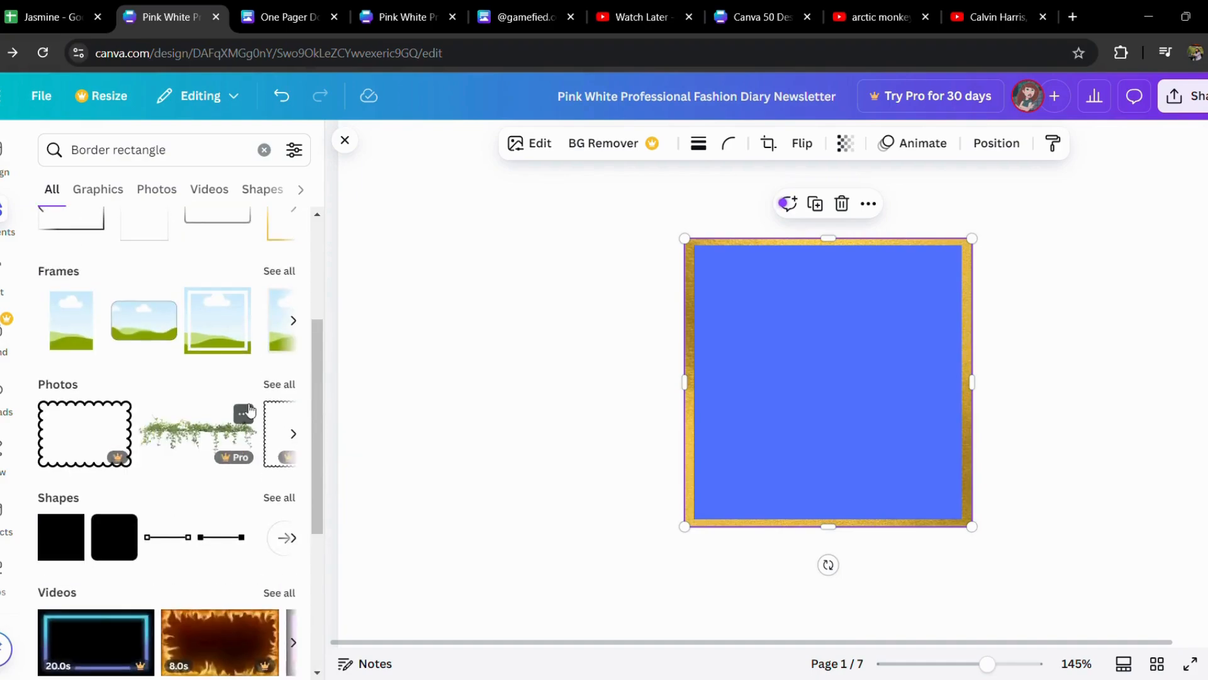
pyautogui.click(175, 159)
pyautogui.press('BackSpace')
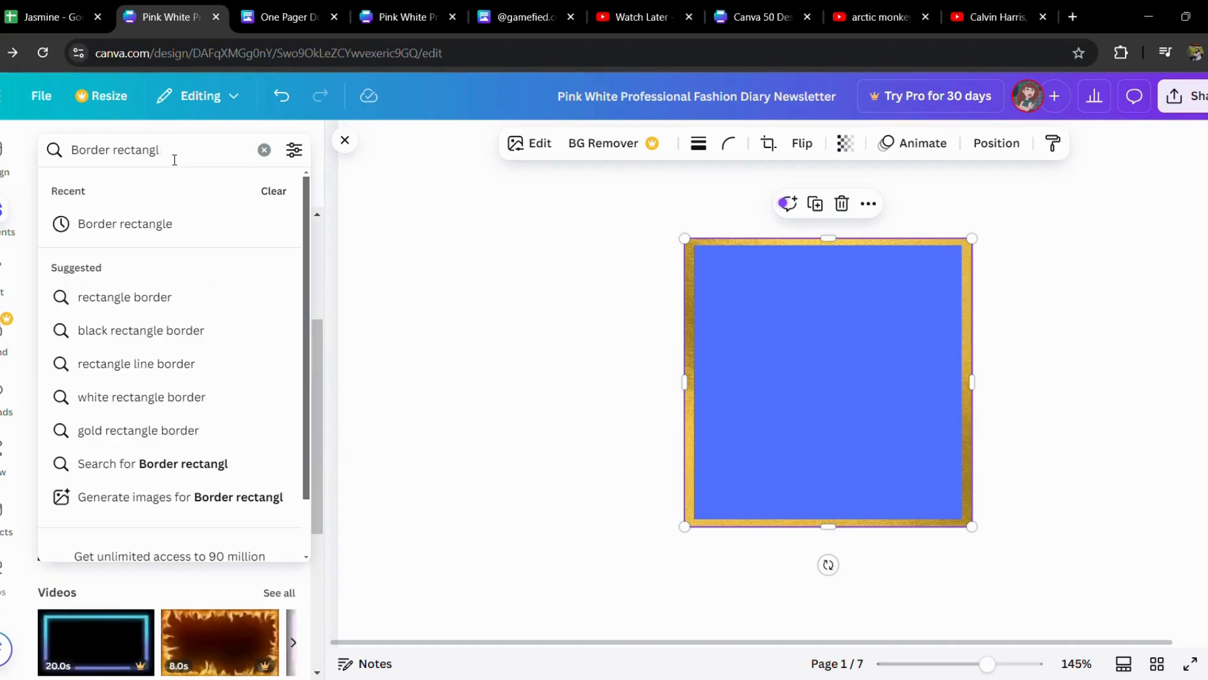
pyautogui.press('BackSpace')
pyautogui.press('BackSpace')
pyautogui.press('BackSpace')
pyautogui.press('BackSpace')
pyautogui.press('BackSpace')
pyautogui.press('BackSpace')
pyautogui.press('BackSpace')
pyautogui.press('BackSpace')
pyautogui.press('BackSpace')
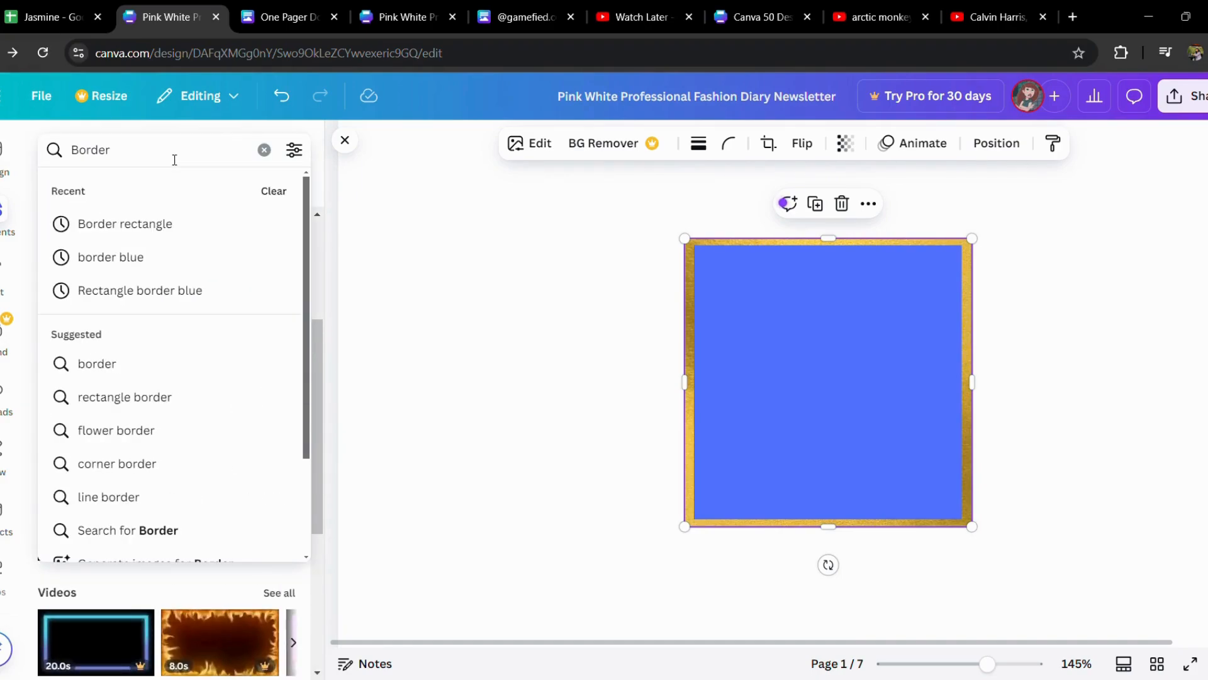
pyautogui.press('Return')
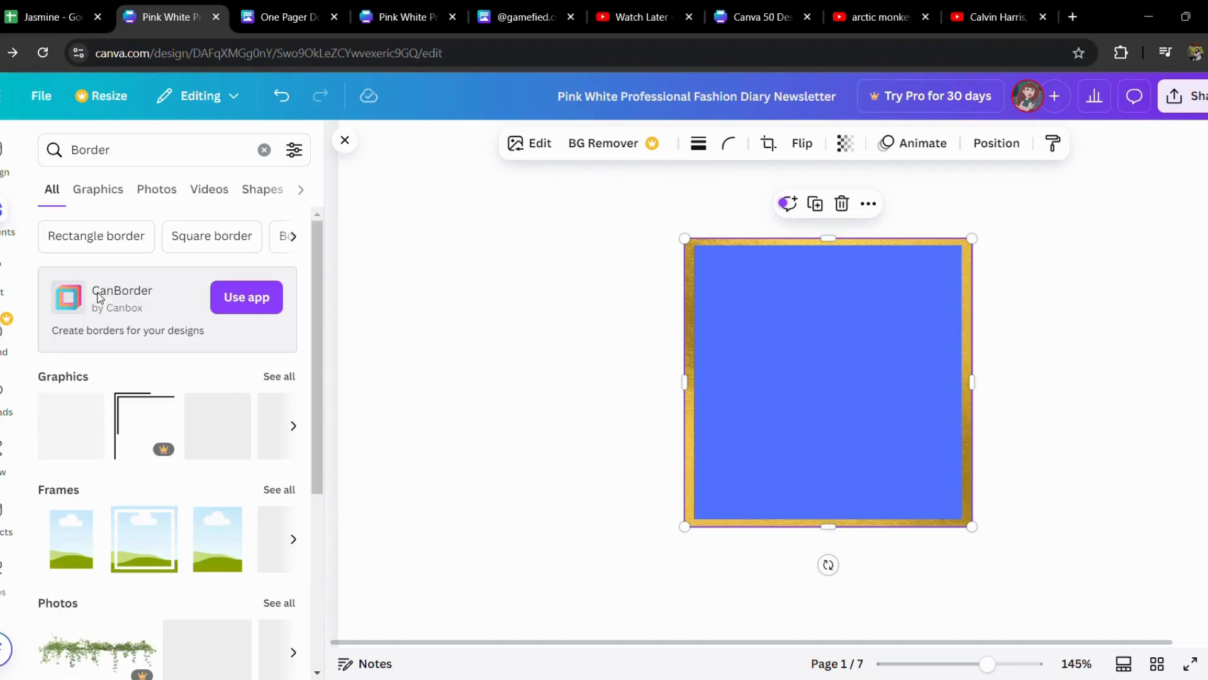
# Browse the border graphics and insert the pink wavy corner graphic onto the page.
pyautogui.scroll(-5, 132, 522)
pyautogui.scroll(2, 133, 522)
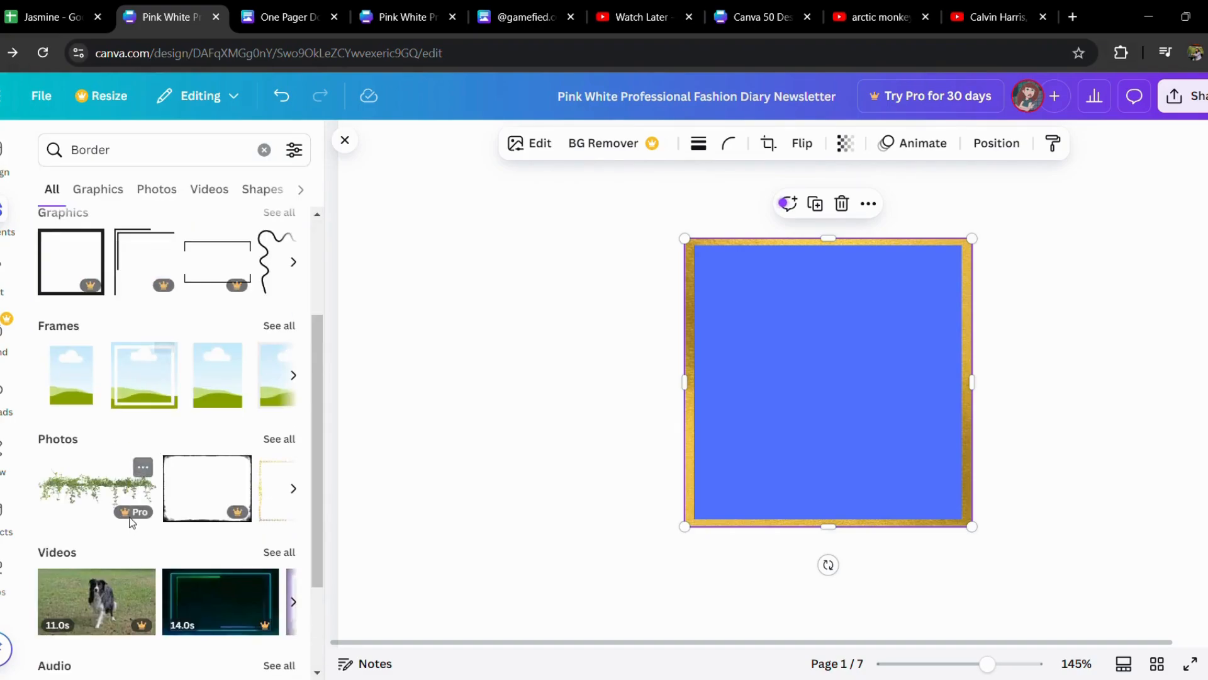
pyautogui.click(295, 262)
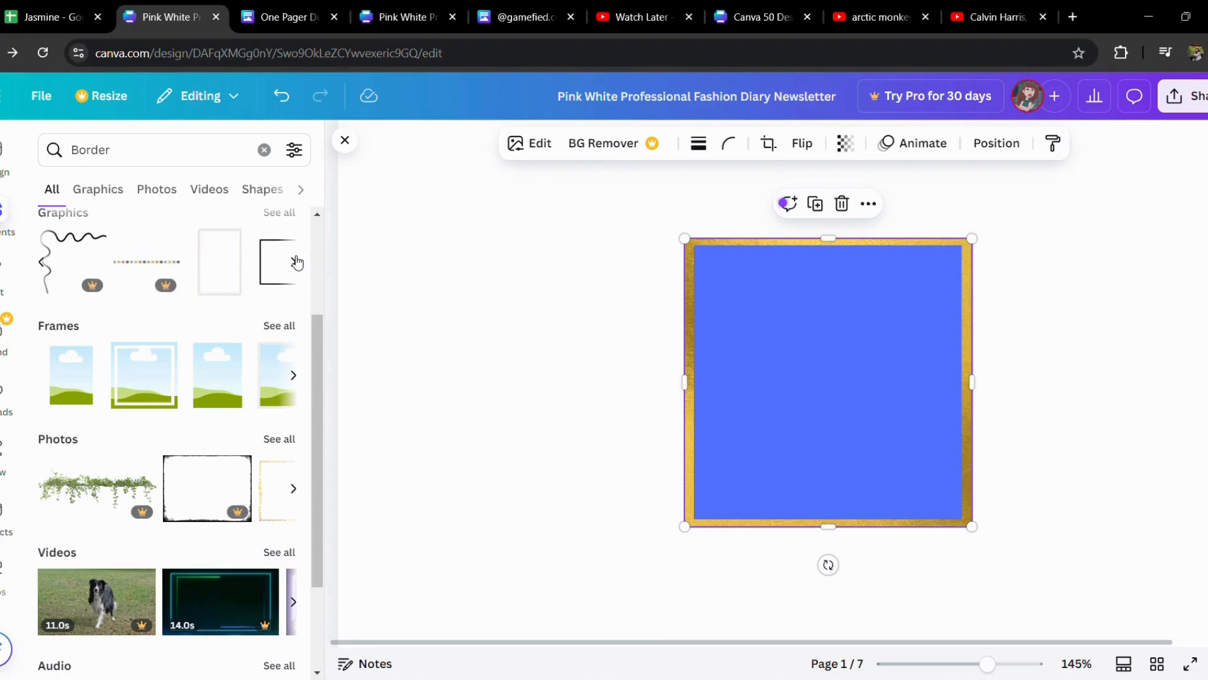
pyautogui.click(296, 263)
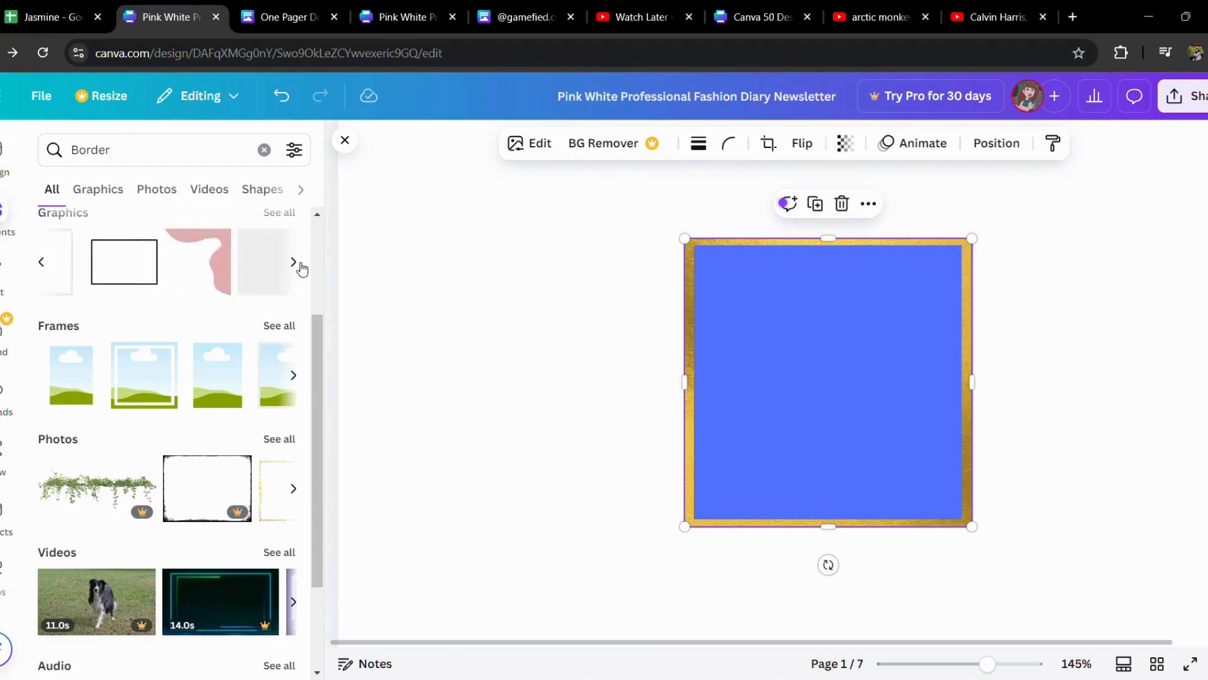
pyautogui.click(294, 262)
pyautogui.click(163, 247)
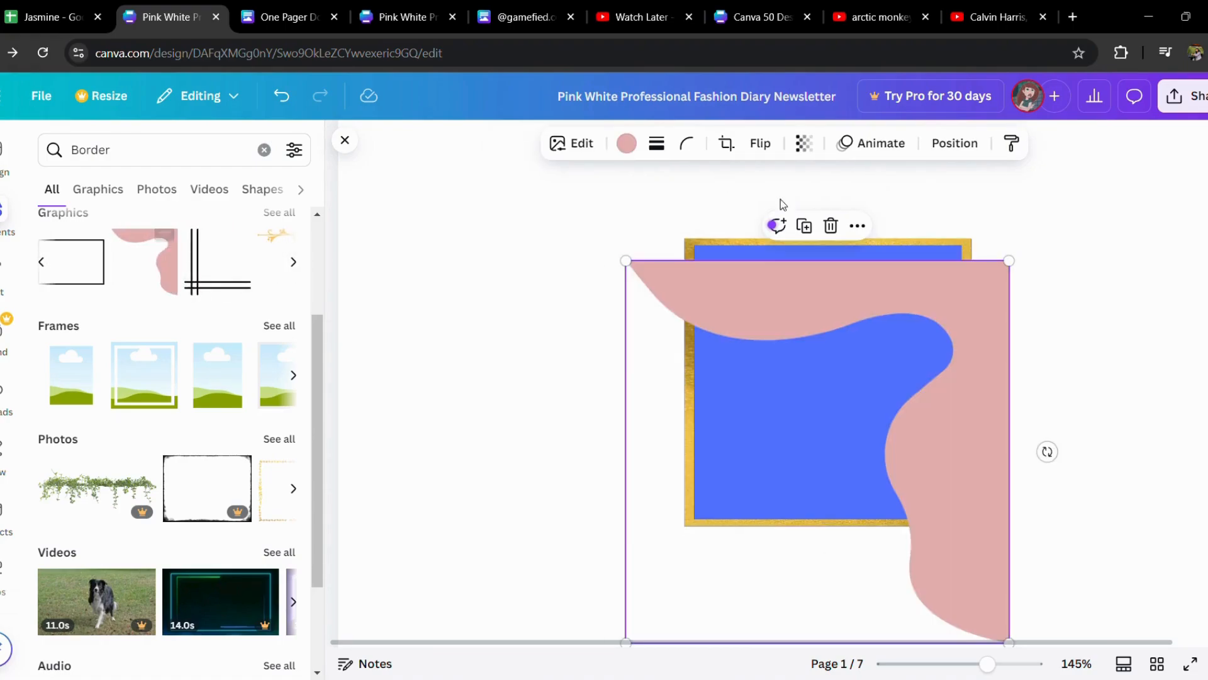
# Shrink the pink wavy graphic to about 2.8 by 2.8 and fit it into the blue square's upper-right corner.
pyautogui.moveTo(984, 409)
pyautogui.mouseDown()
pyautogui.moveTo(949, 334)
pyautogui.moveTo(972, 356)
pyautogui.mouseUp()
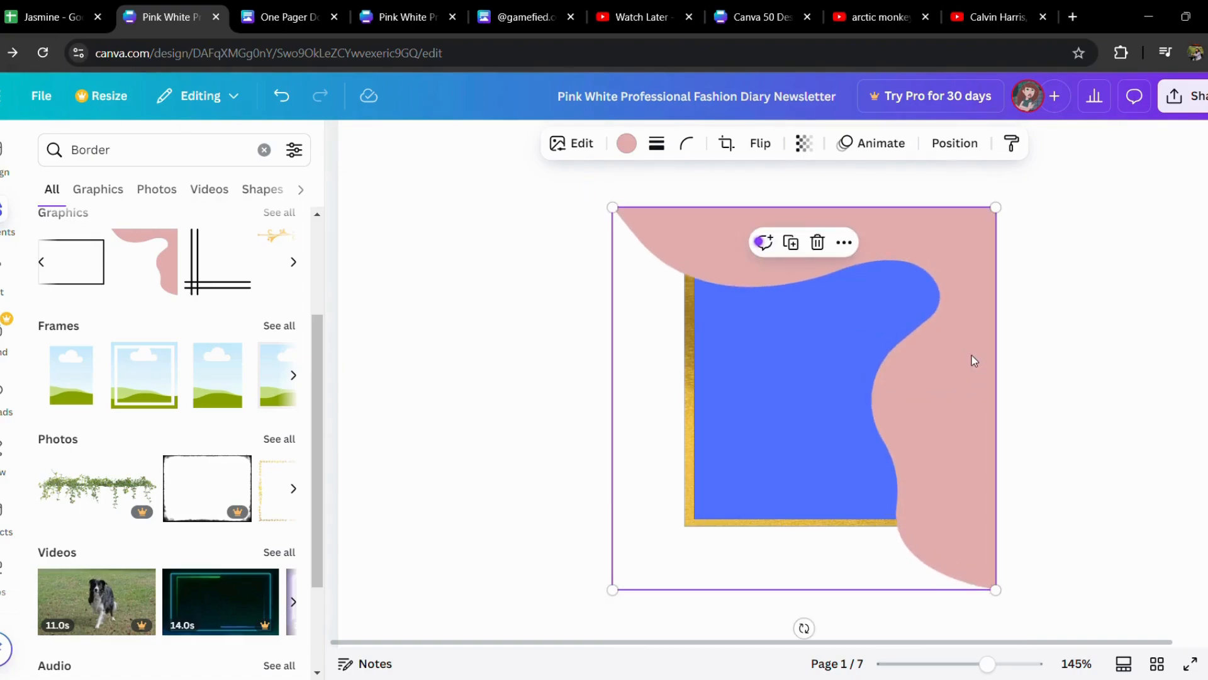
pyautogui.moveTo(998, 591); pyautogui.dragTo(787, 305)
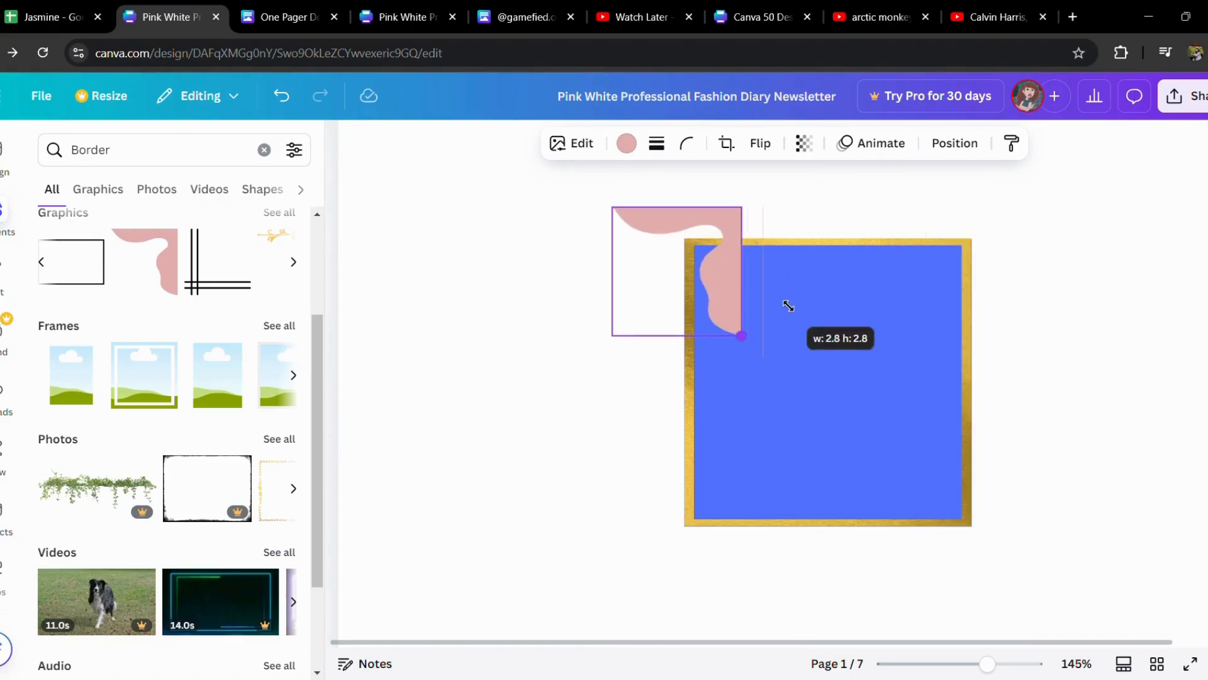
pyautogui.moveTo(724, 271)
pyautogui.mouseDown()
pyautogui.moveTo(808, 313)
pyautogui.moveTo(960, 308)
pyautogui.moveTo(951, 300)
pyautogui.mouseUp()
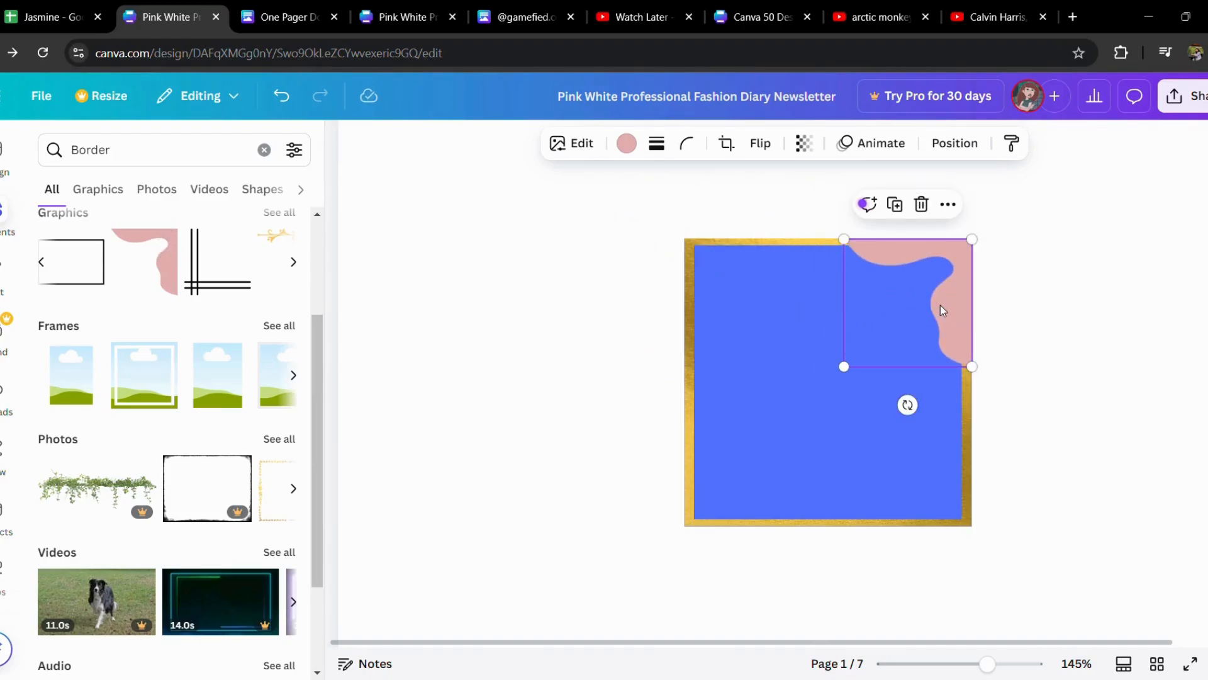
# Duplicate the pink wavy graphic, rotate the copy 180 degrees and place it in the blue square's lower-left corner.
pyautogui.click(895, 204)
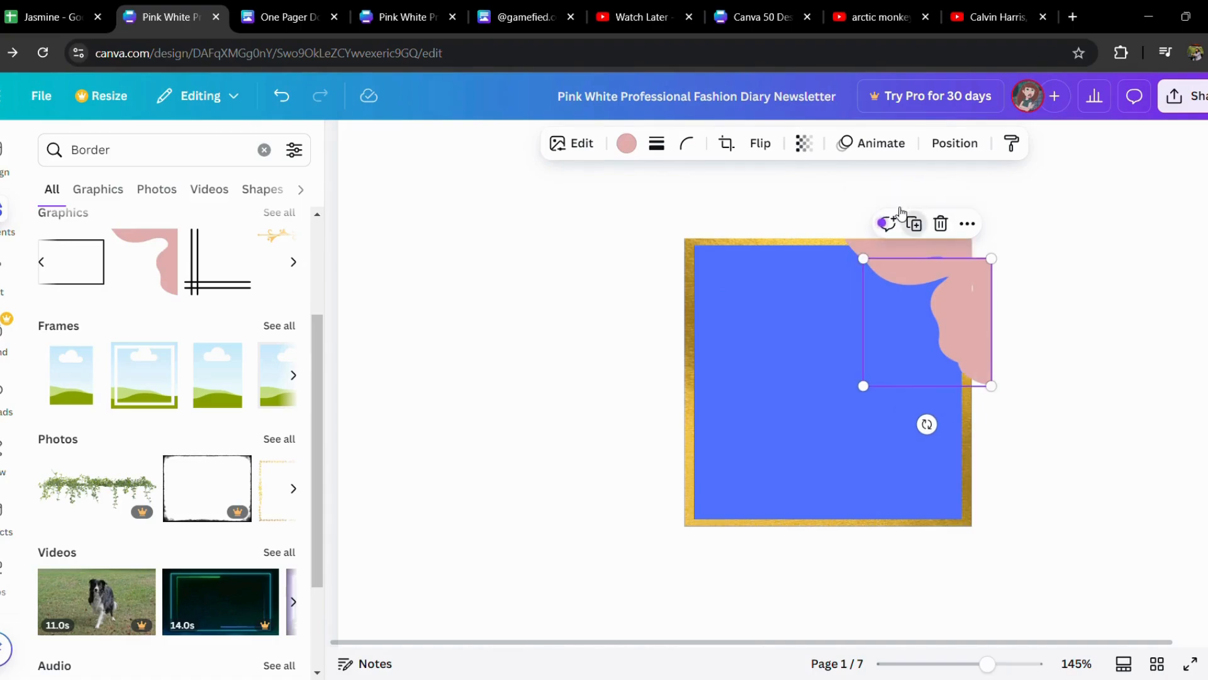
pyautogui.moveTo(927, 424); pyautogui.dragTo(929, 239)
pyautogui.moveTo(882, 349); pyautogui.dragTo(699, 493)
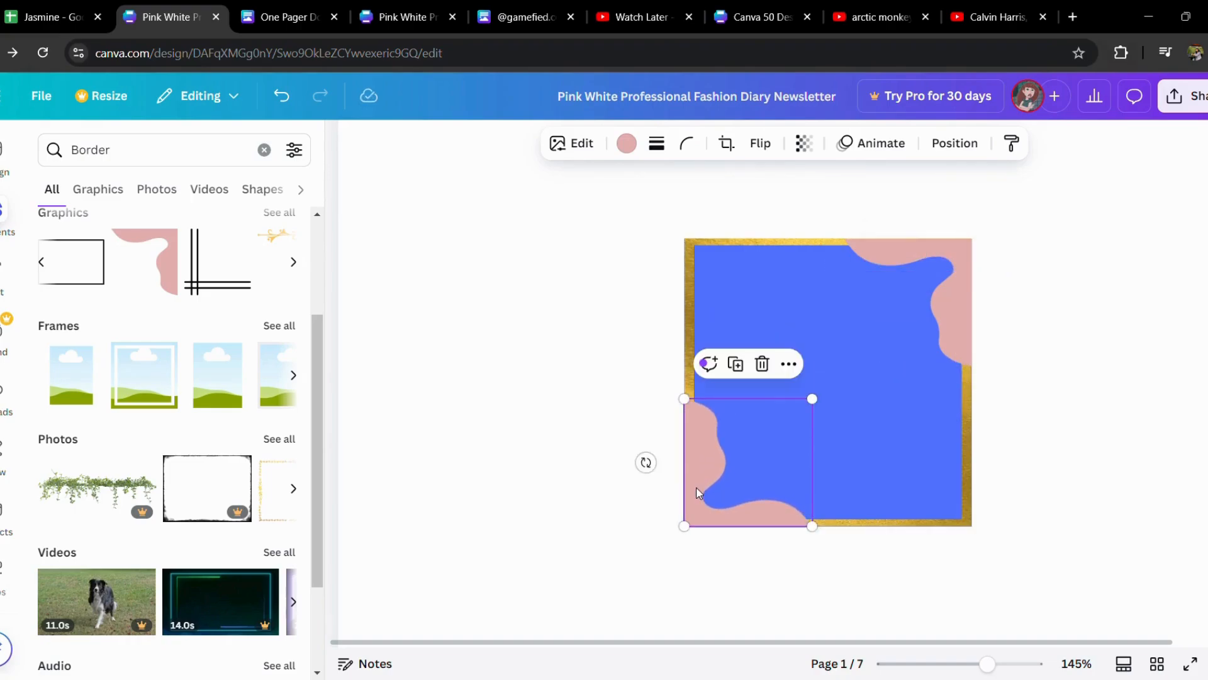
pyautogui.click(1111, 459)
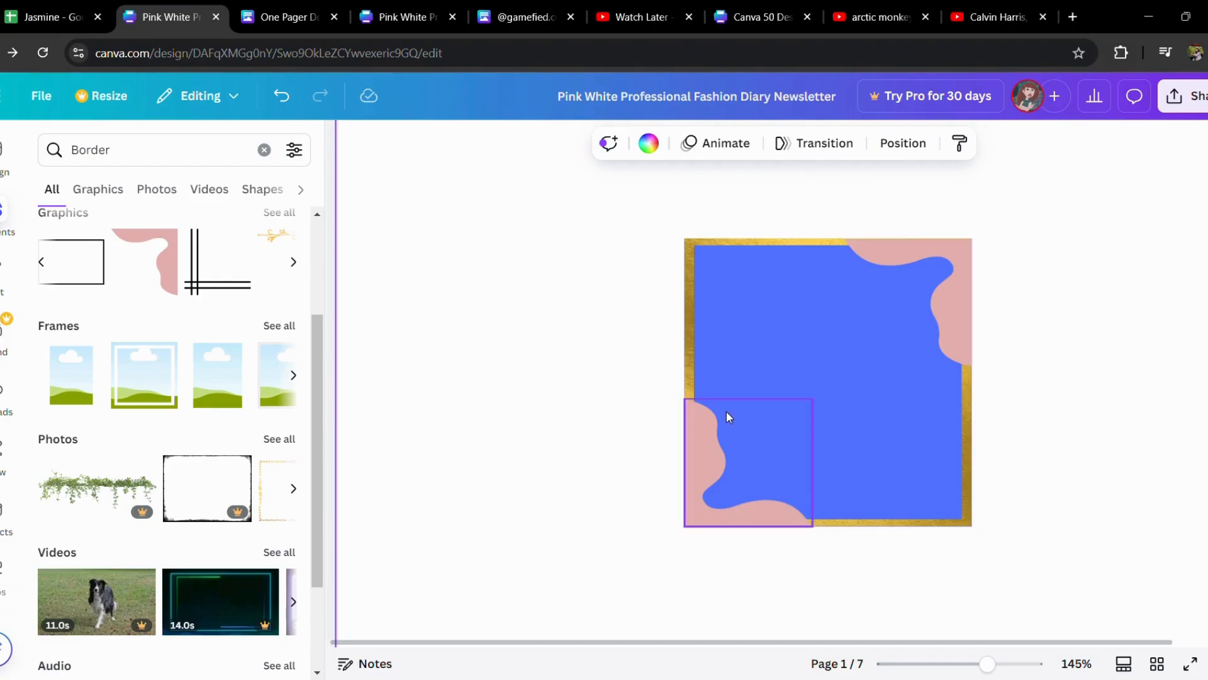
# Insert the black crossed double-line border graphic, shrink it and align it to the blue square's lower-left corner.
pyautogui.click(229, 277)
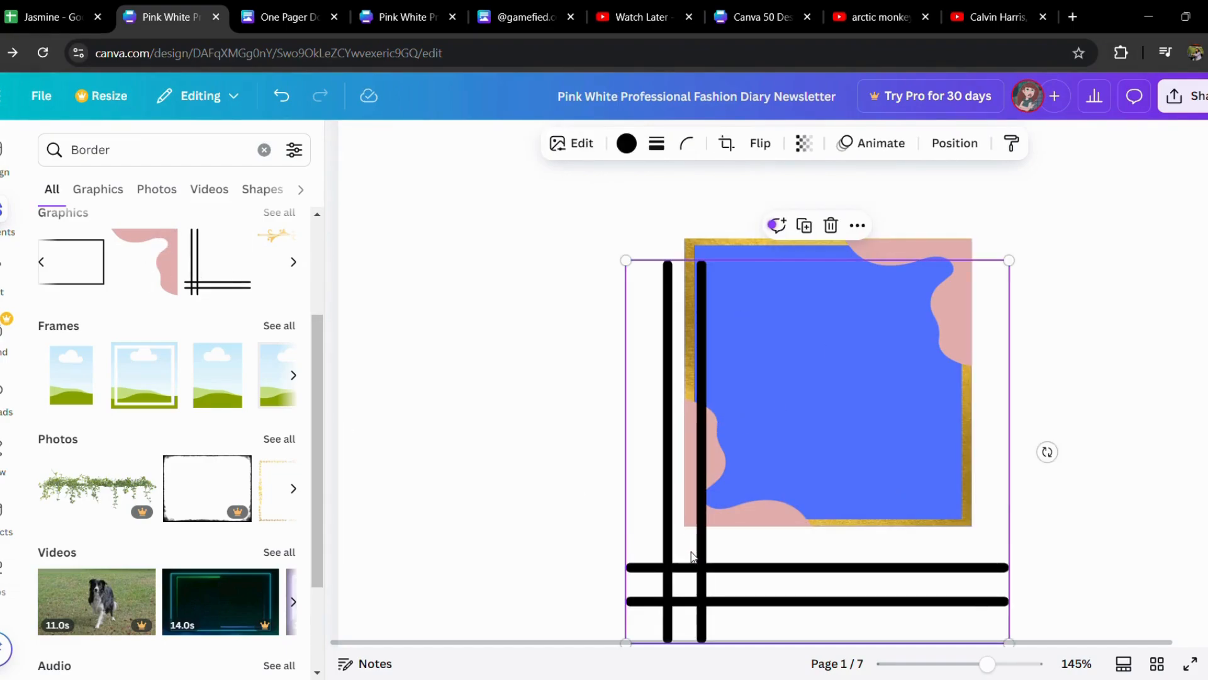
pyautogui.moveTo(695, 553); pyautogui.dragTo(724, 452)
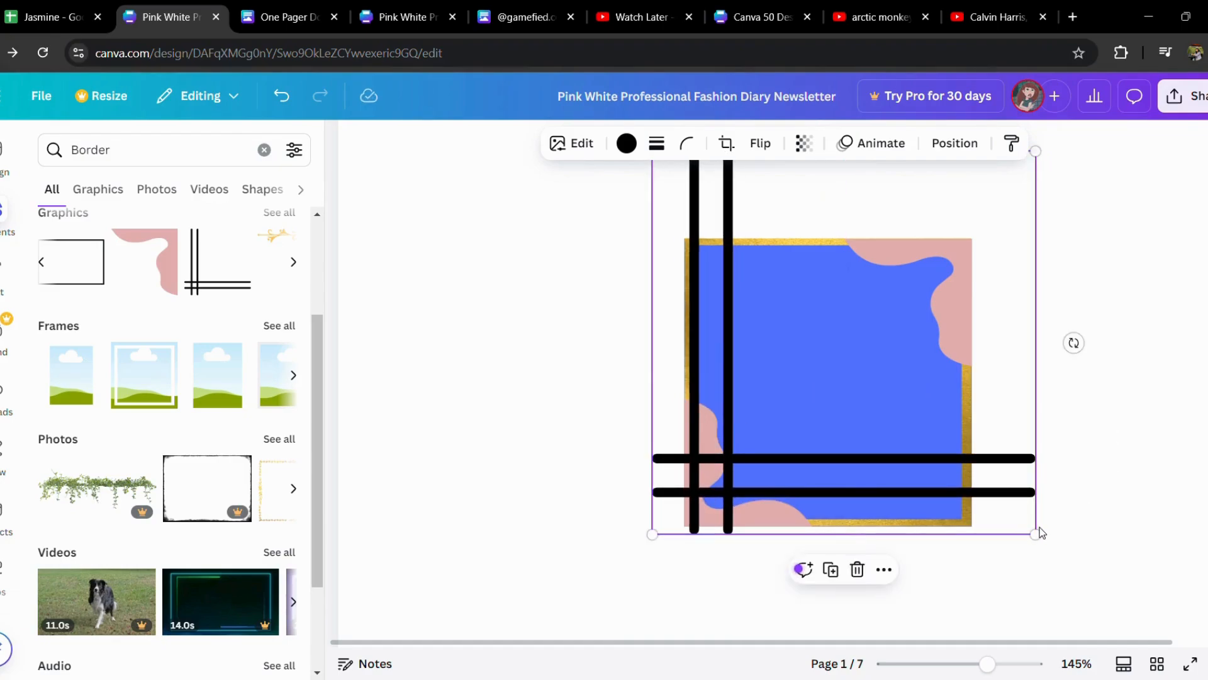
pyautogui.moveTo(1037, 534); pyautogui.dragTo(861, 410)
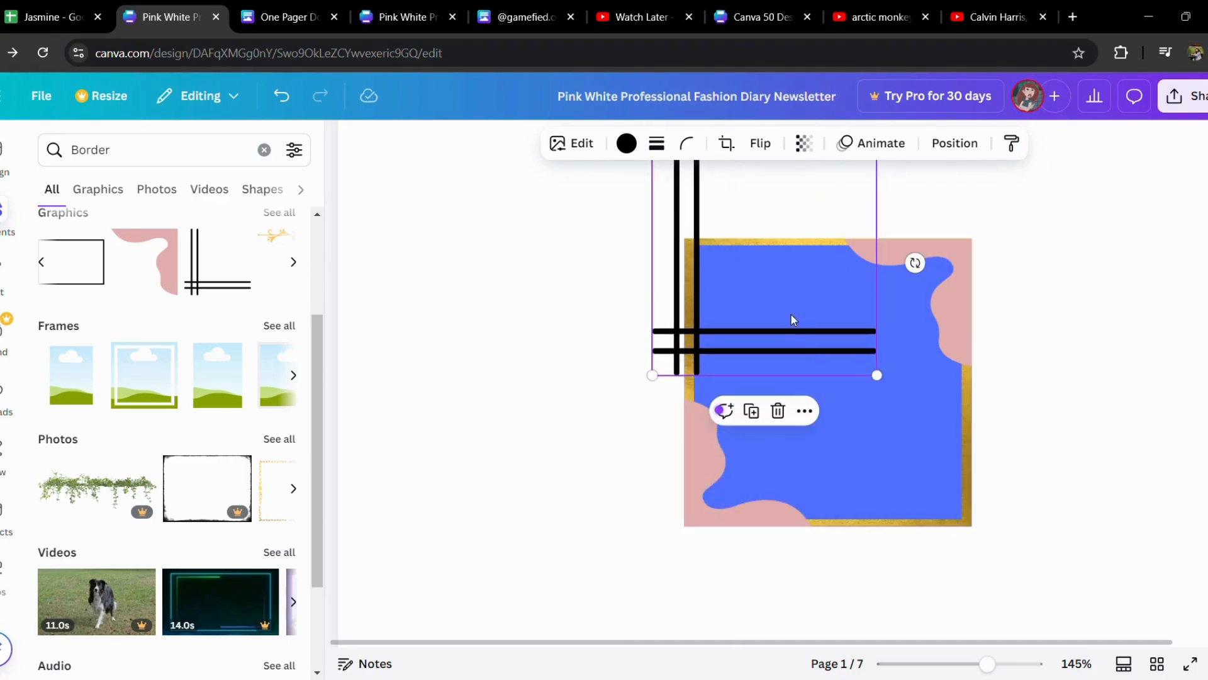
pyautogui.moveTo(790, 312); pyautogui.dragTo(834, 471)
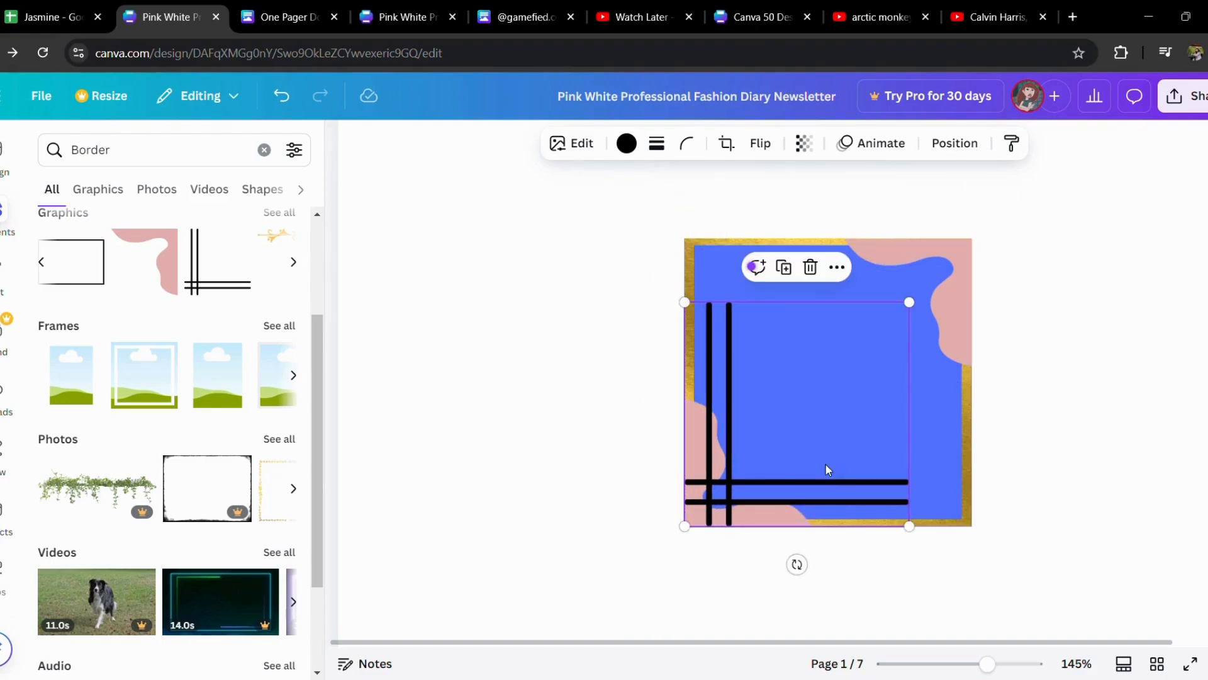
pyautogui.click(1121, 426)
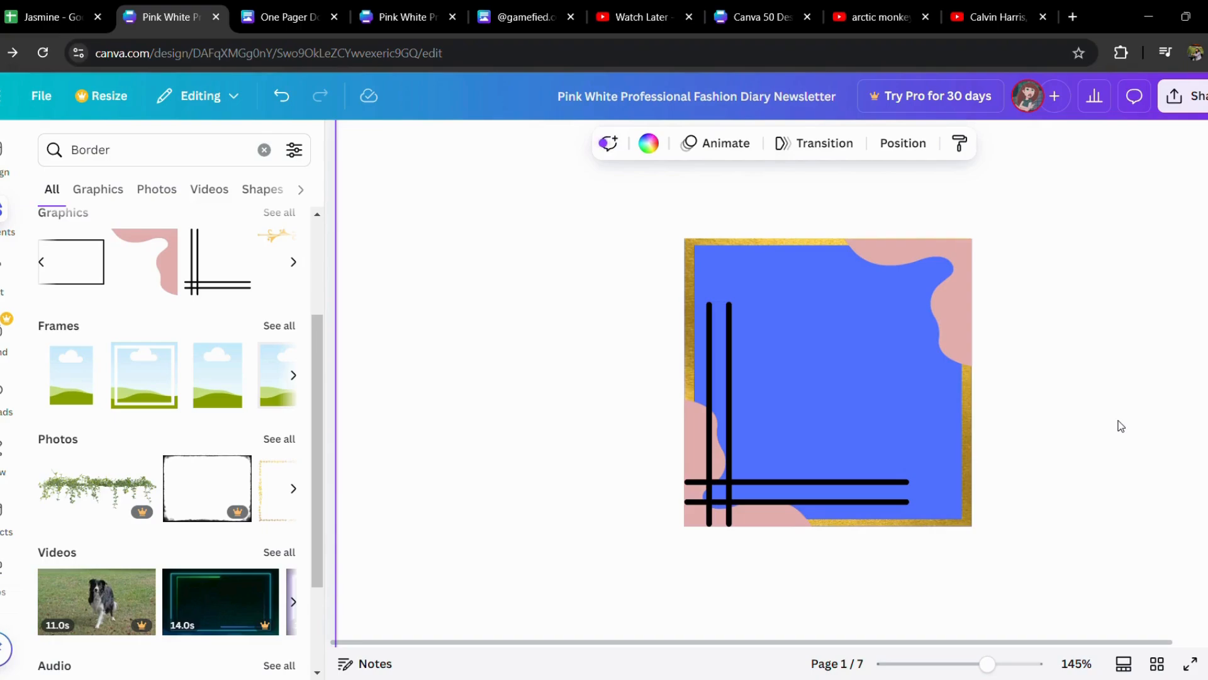